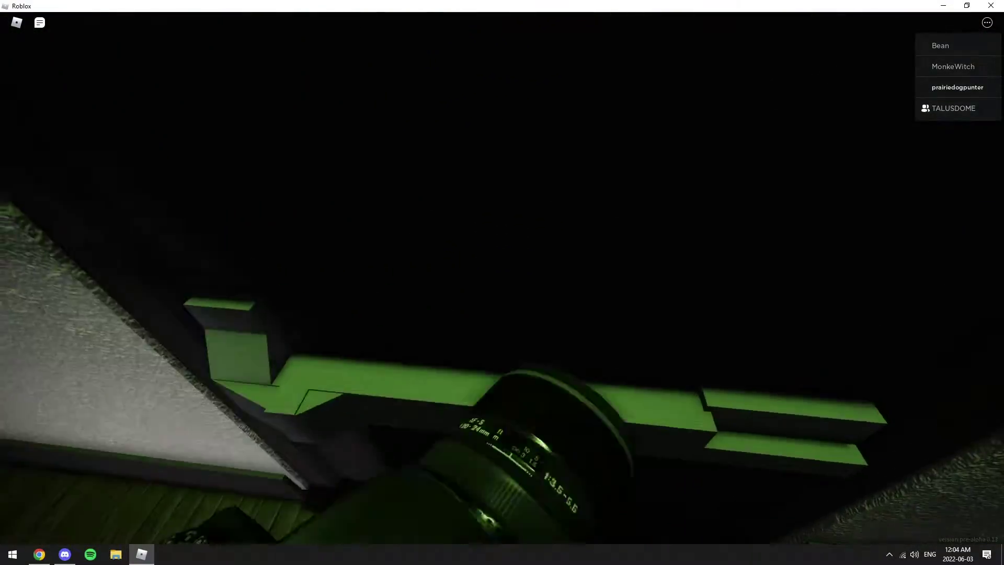
# - Read the taped drawing of a distorted face on the corridor wall
pyautogui.click(503, 282)
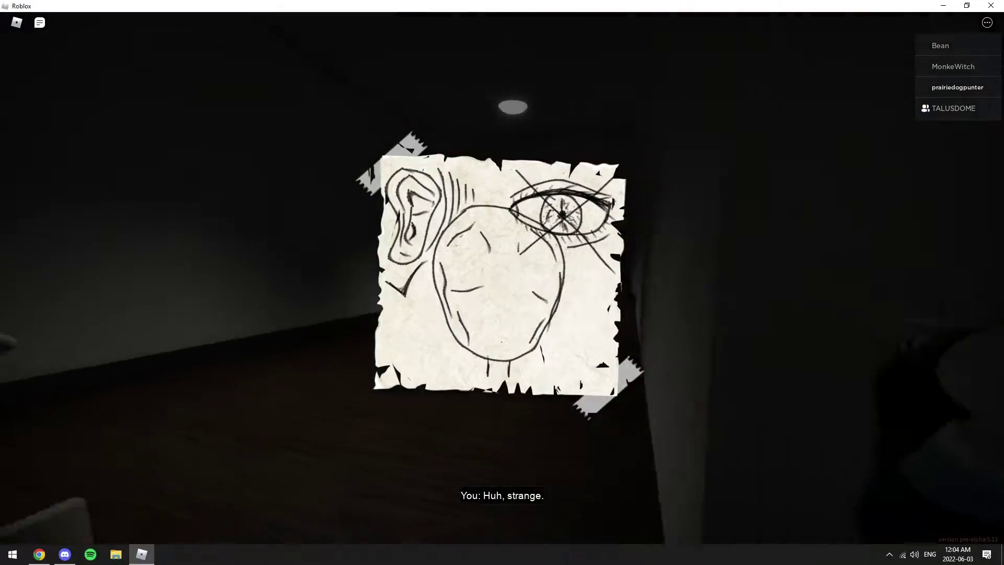
# - Close the drawing and run down the hallway past the bookshelves, jumping and crawling onward
pyautogui.click(503, 282)
pyautogui.press('w')
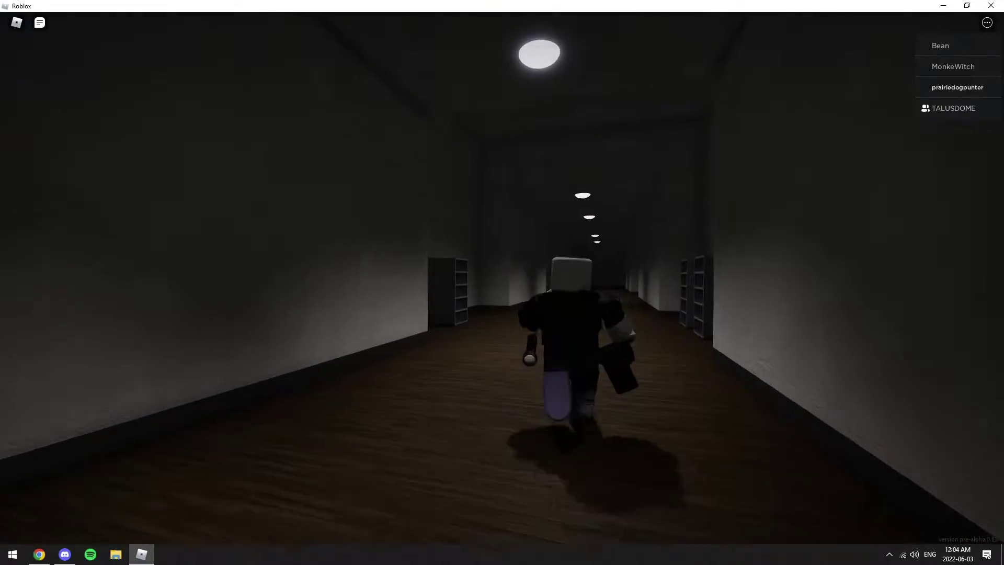
pyautogui.press('w')
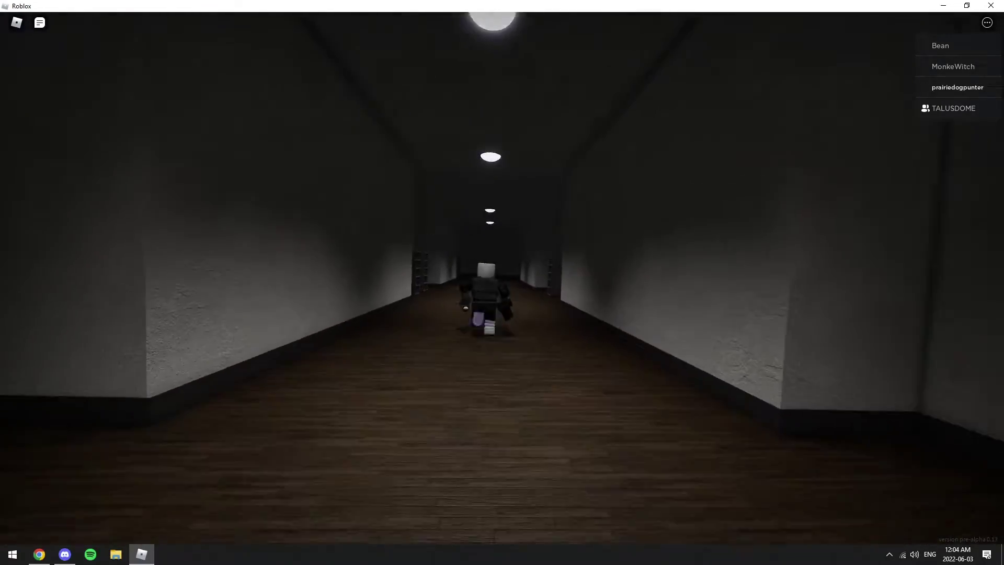
pyautogui.press('w')
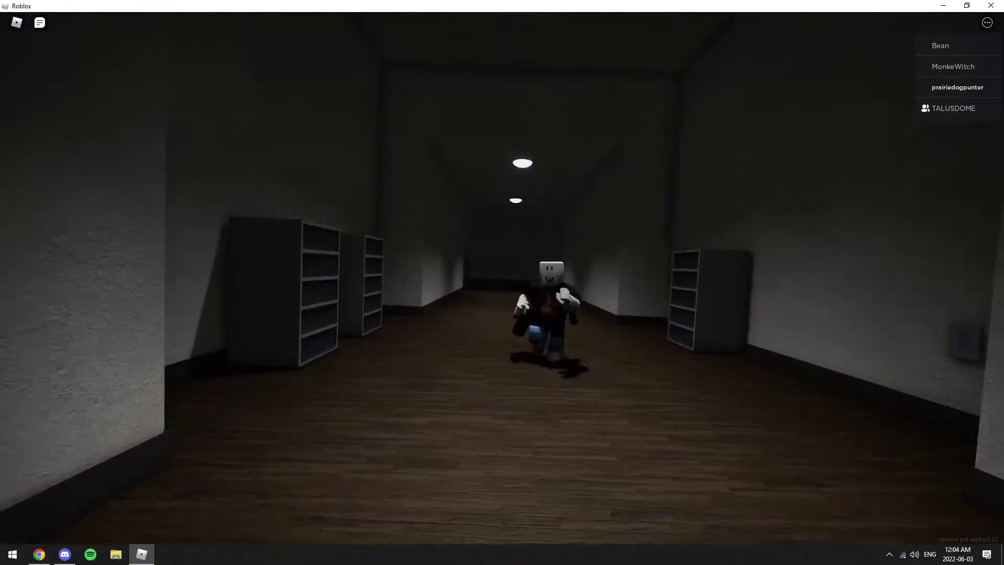
pyautogui.press('w')
pyautogui.press('space')
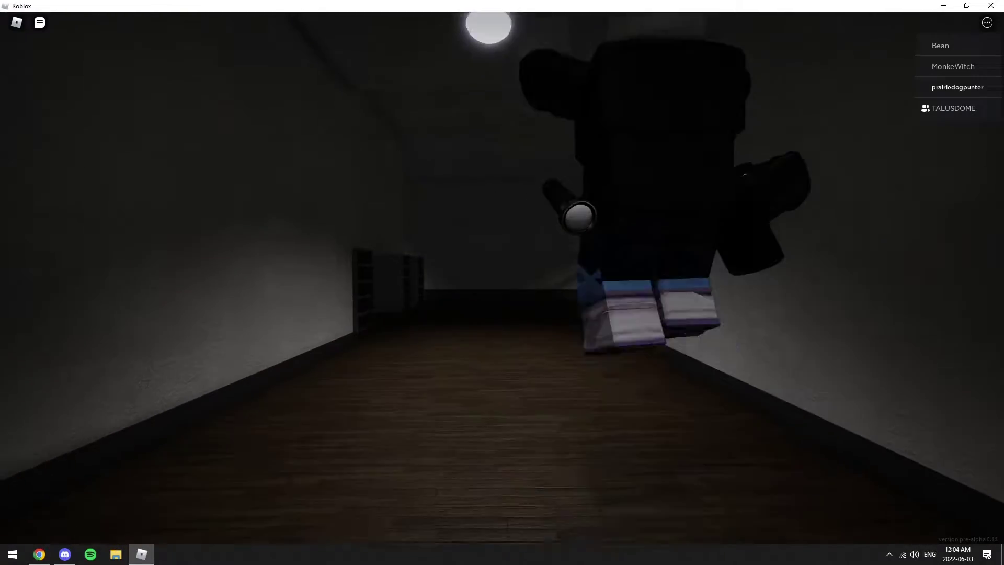
pyautogui.press('w')
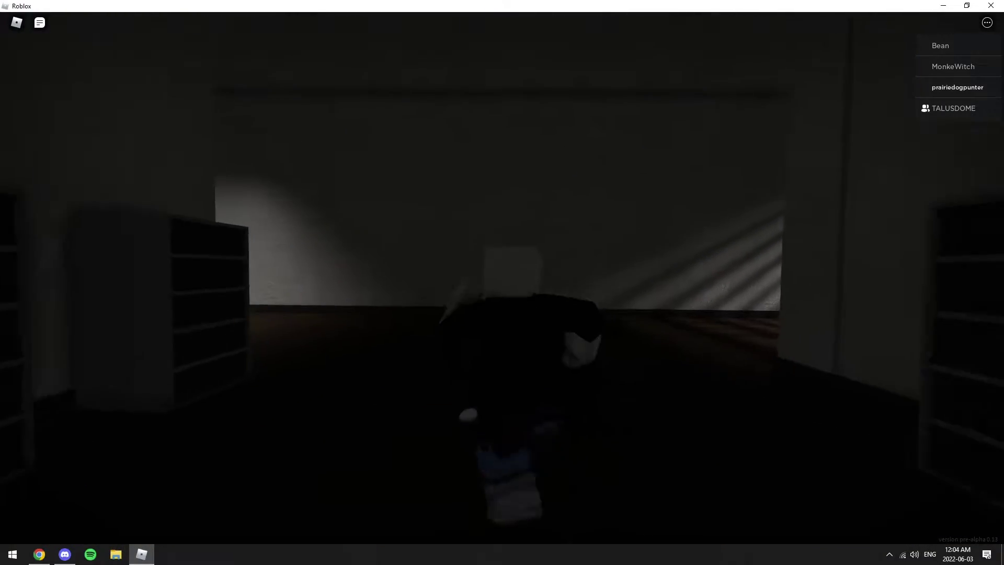
pyautogui.press('w')
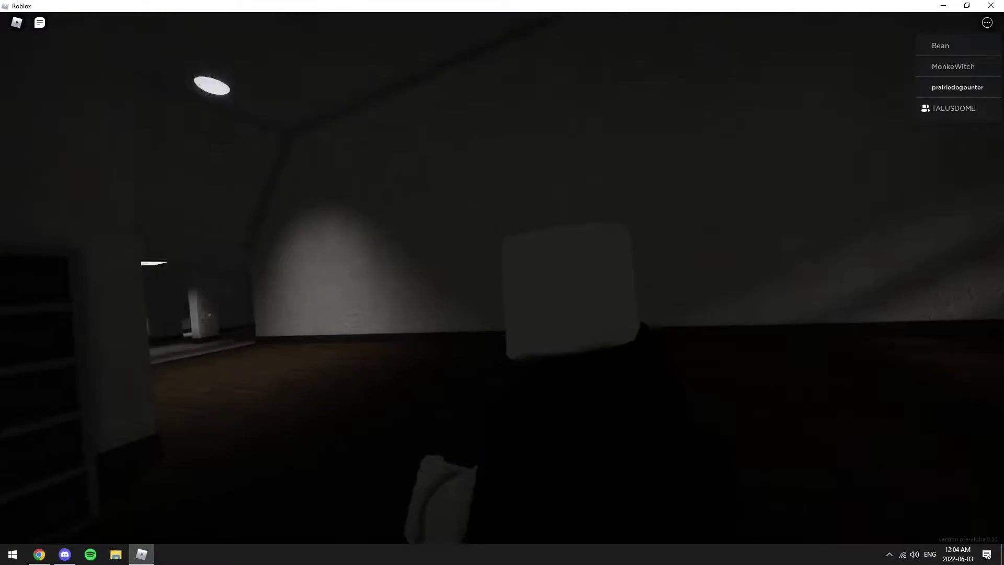
# - Read the note about finding keys, then run into the carpeted room
pyautogui.press('w')
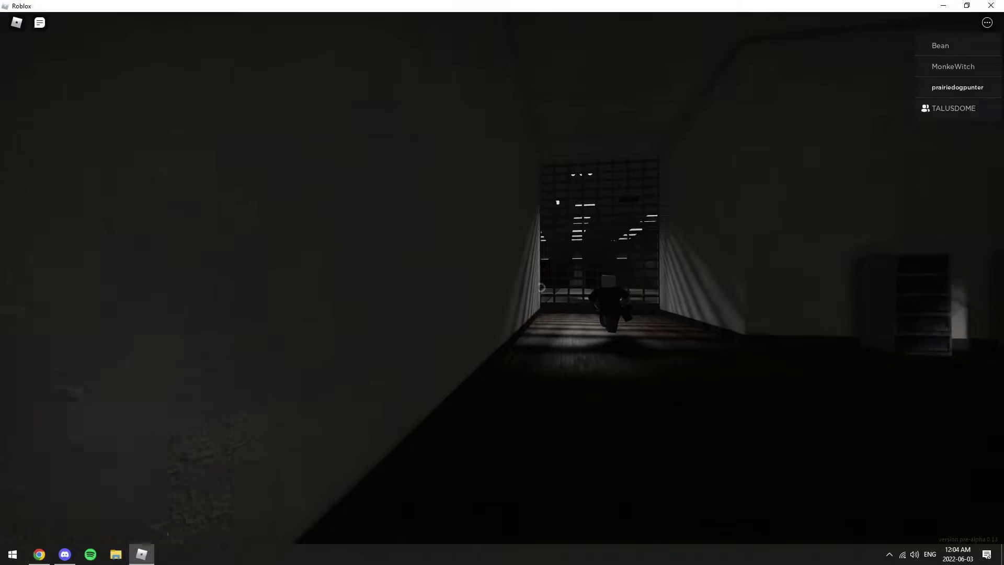
pyautogui.press('e')
pyautogui.press('w')
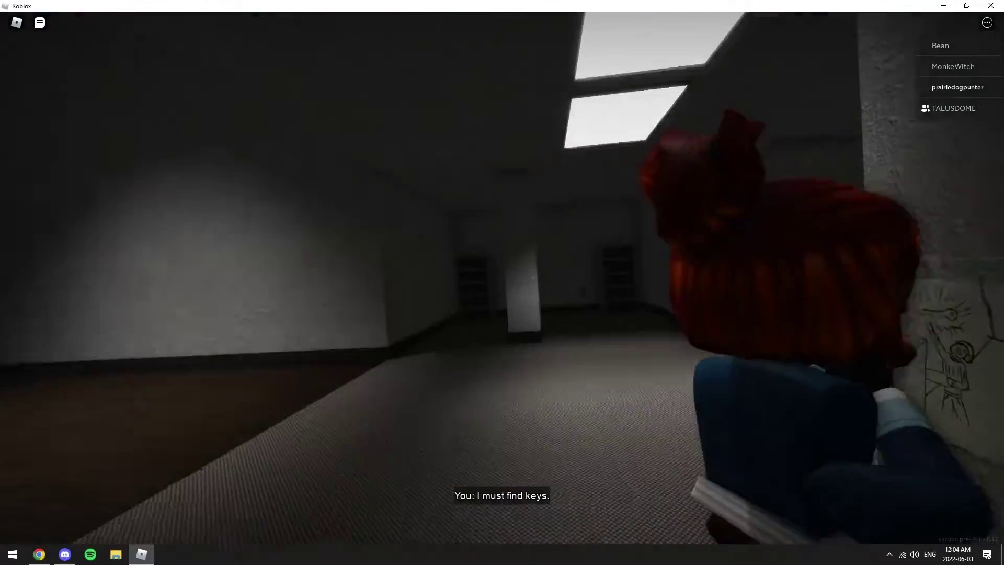
pyautogui.press('w')
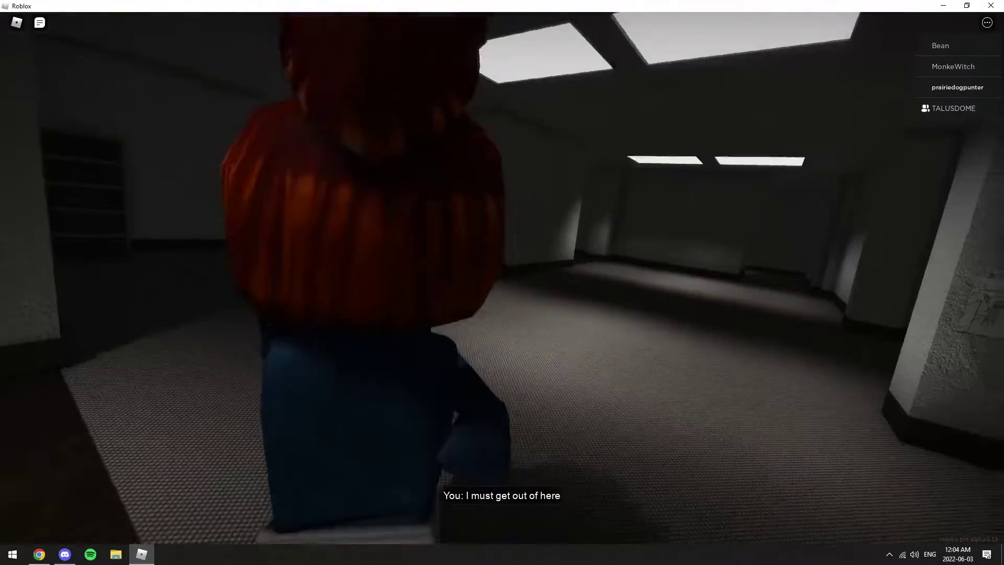
pyautogui.press('w')
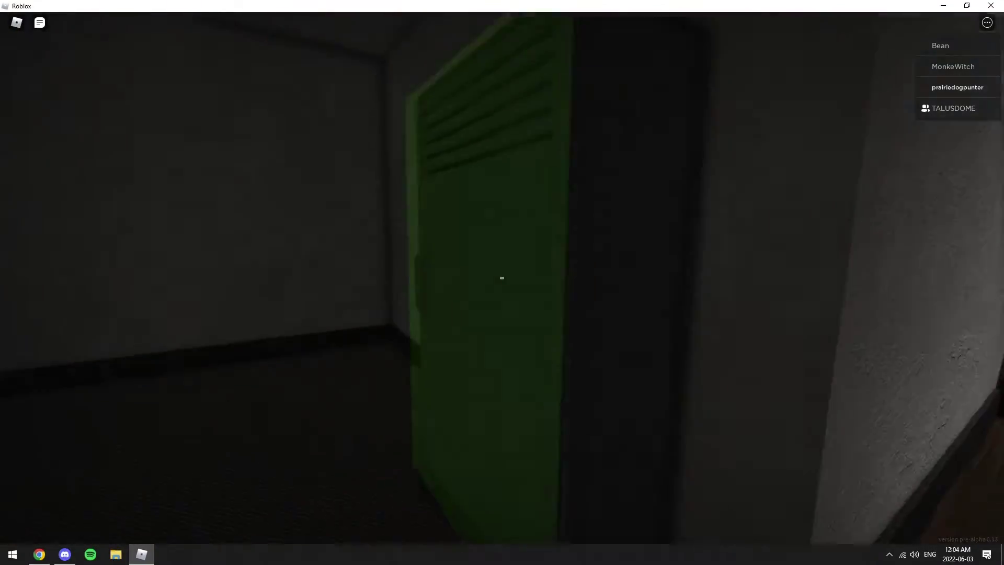